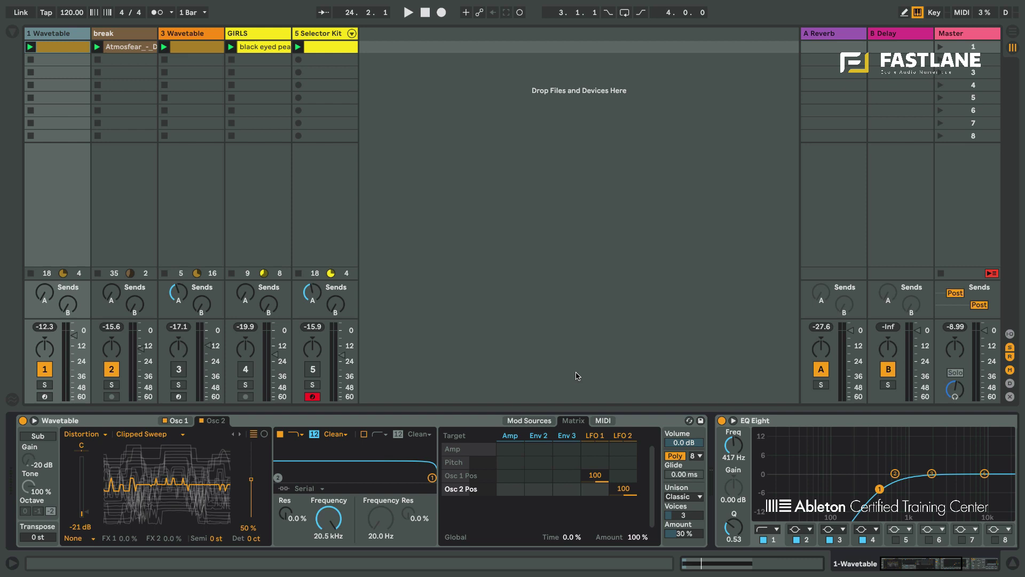
Start playback and unmute track 3 Wavetable with its devices showing.
{"action": "key", "text": "space"}
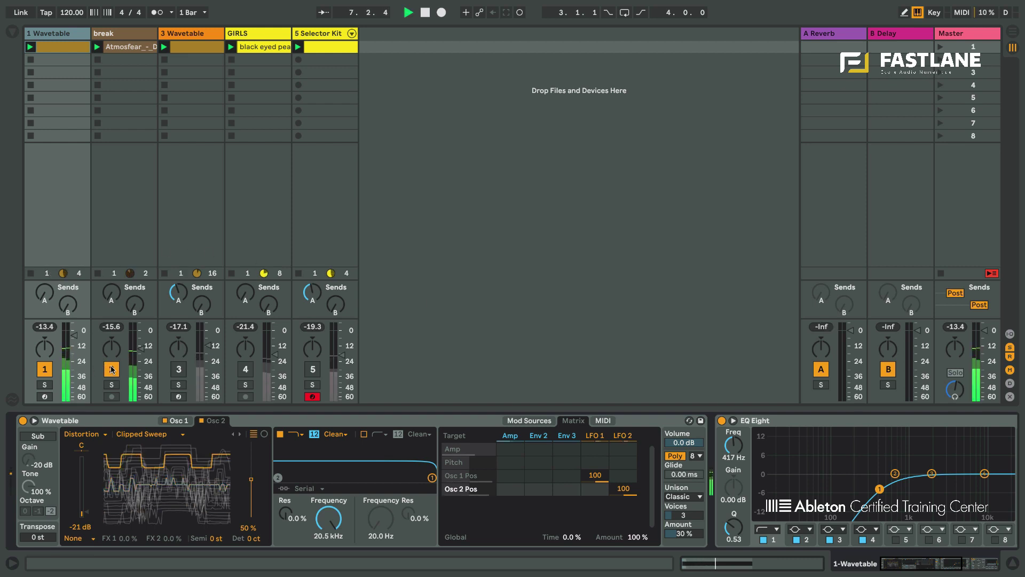
{"action": "left_click", "coordinate": [46, 48]}
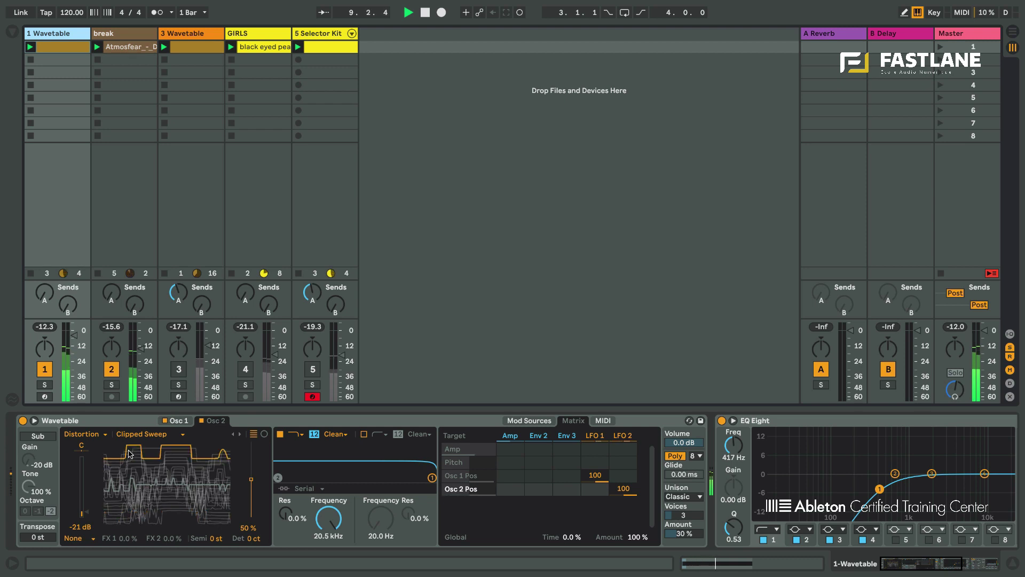
{"action": "left_click", "coordinate": [172, 424]}
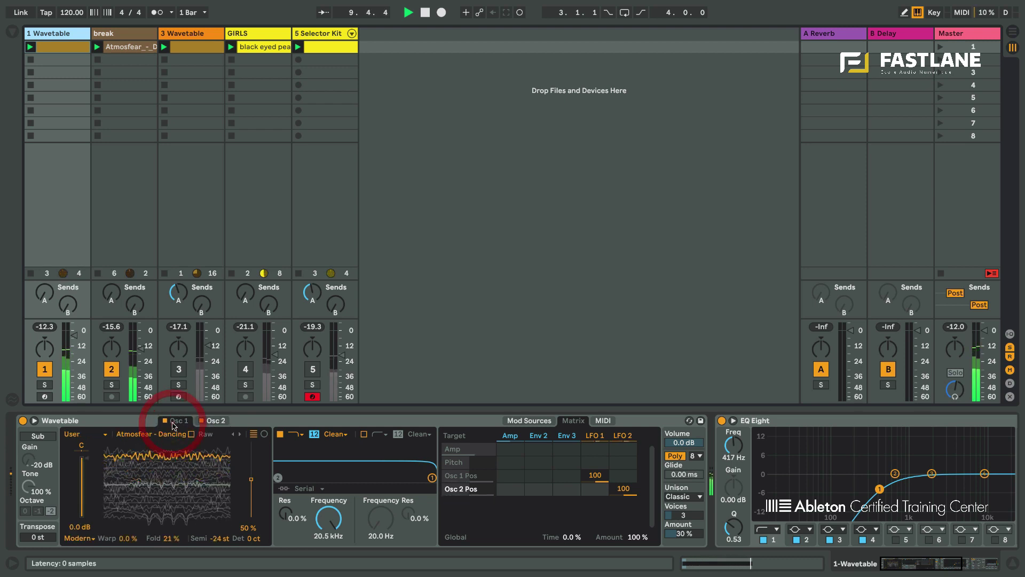
{"action": "left_click", "coordinate": [178, 369]}
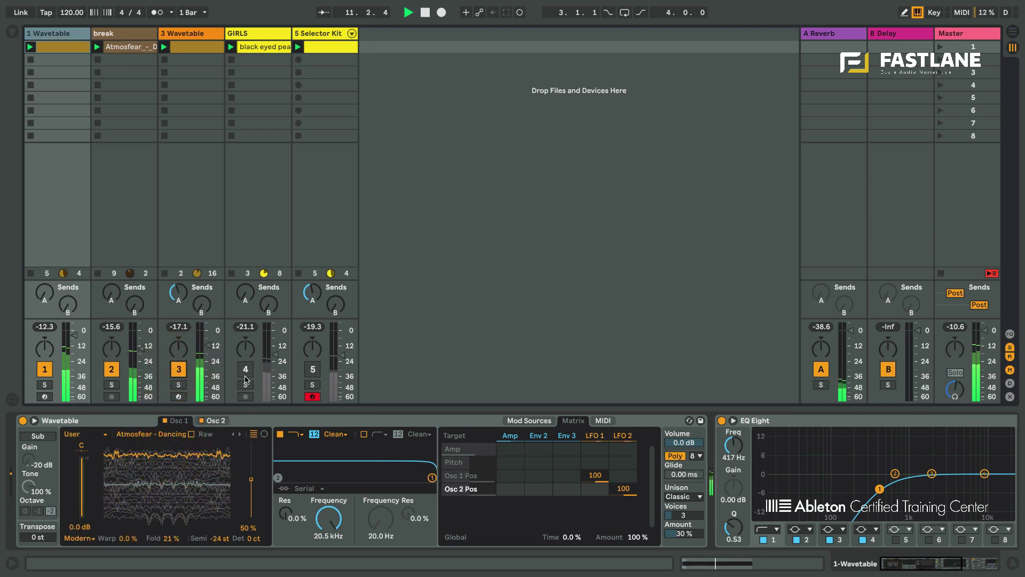
{"action": "left_click", "coordinate": [189, 34]}
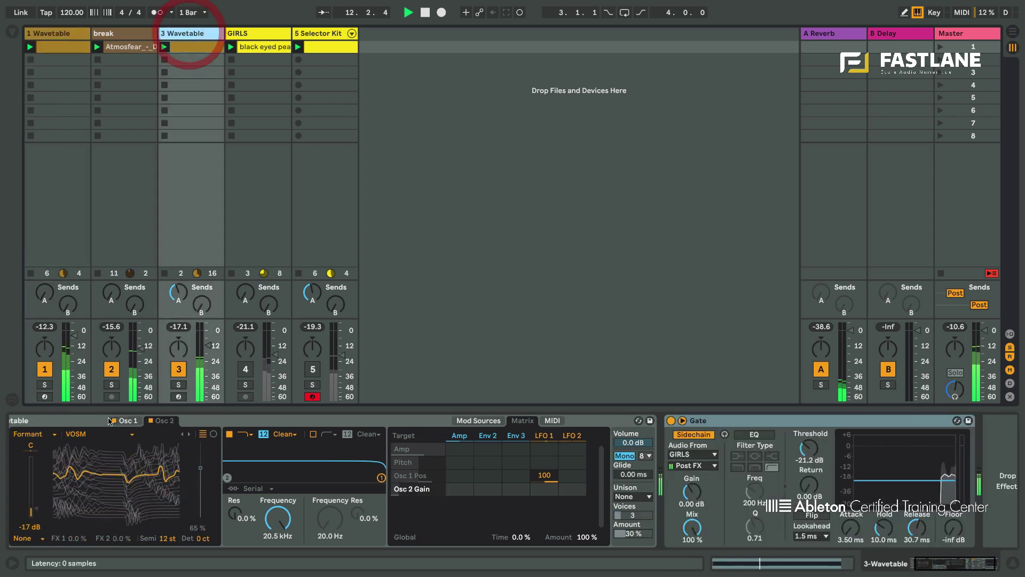
Set oscillator 2 to Modern mode with Fold about 28%, and raise oscillator 1 Sync to 100%.
{"action": "left_click", "coordinate": [23, 539]}
{"action": "left_click", "coordinate": [77, 542]}
{"action": "left_click_drag", "start_coordinate": [121, 539], "coordinate": [120, 505]}
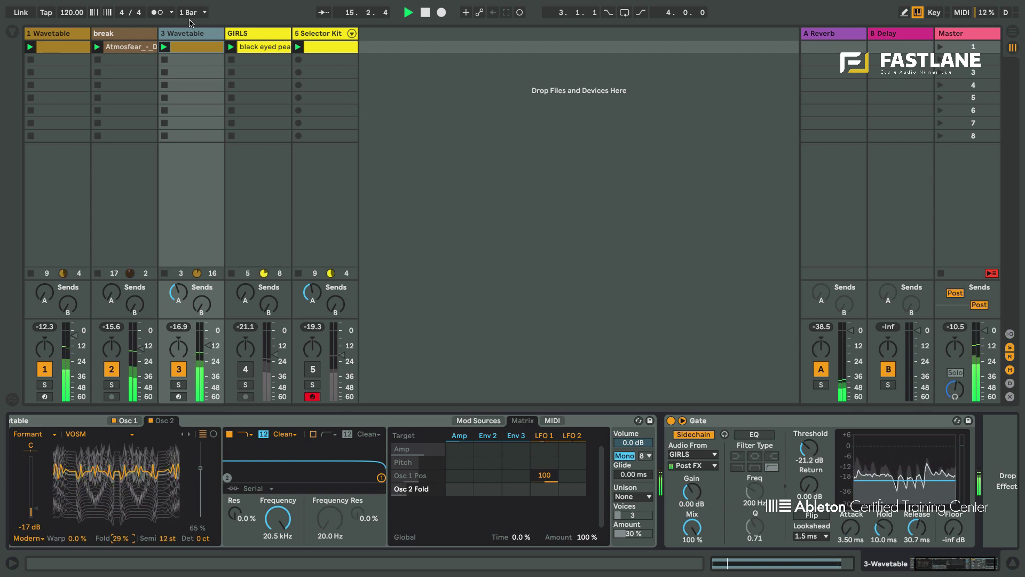
{"action": "left_click", "coordinate": [127, 419]}
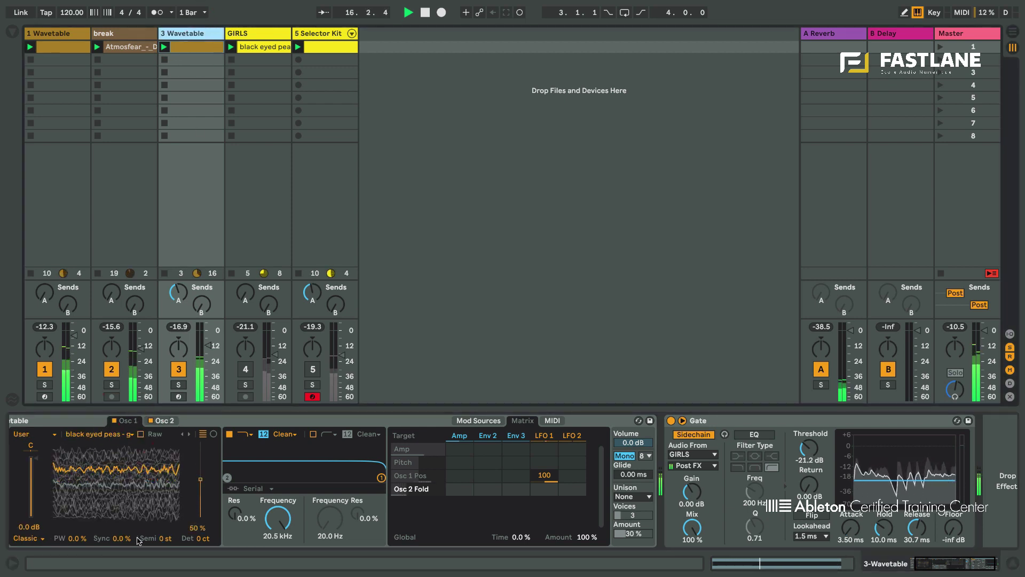
{"action": "left_click_drag", "start_coordinate": [121, 538], "coordinate": [121, 456]}
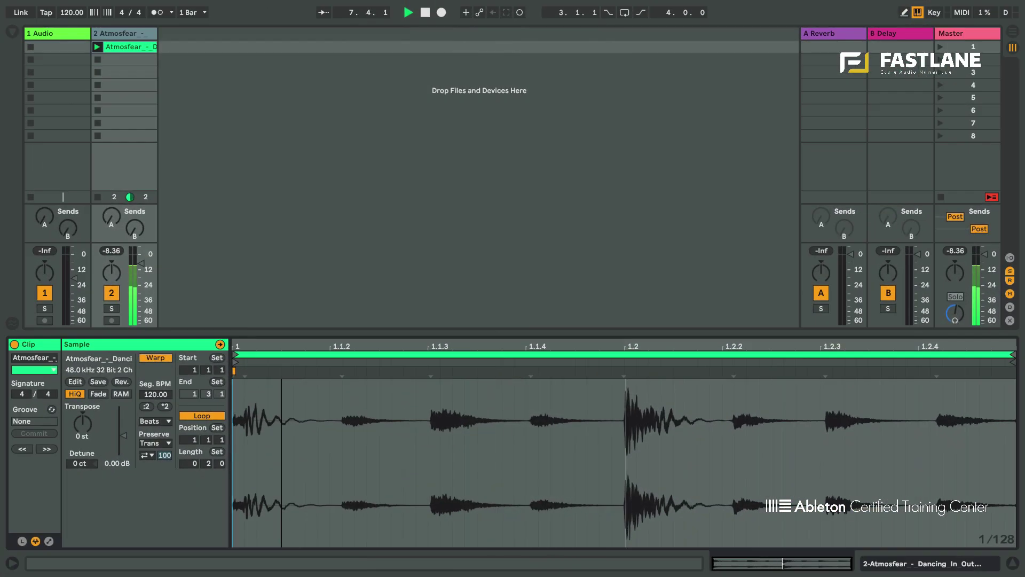
Add a Wavetable instrument from the browser on a new MIDI track.
{"action": "left_click", "coordinate": [13, 33]}
{"action": "scroll", "coordinate": [40, 101], "scroll_direction": "up", "scroll_amount": 10}
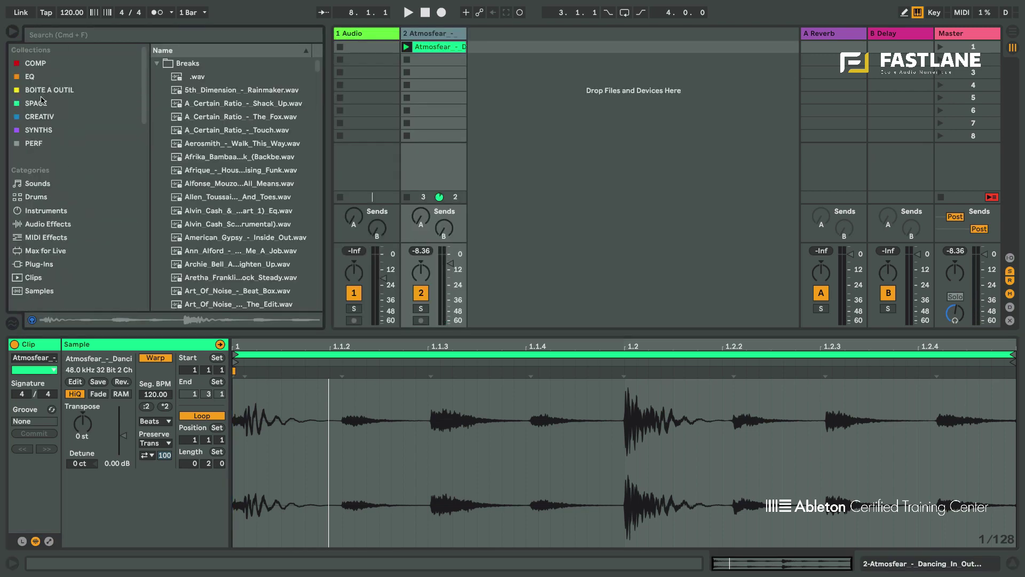
{"action": "left_click", "coordinate": [51, 209]}
{"action": "left_click_drag", "start_coordinate": [204, 211], "coordinate": [231, 212]}
{"action": "left_click_drag", "start_coordinate": [497, 100], "coordinate": [497, 100]}
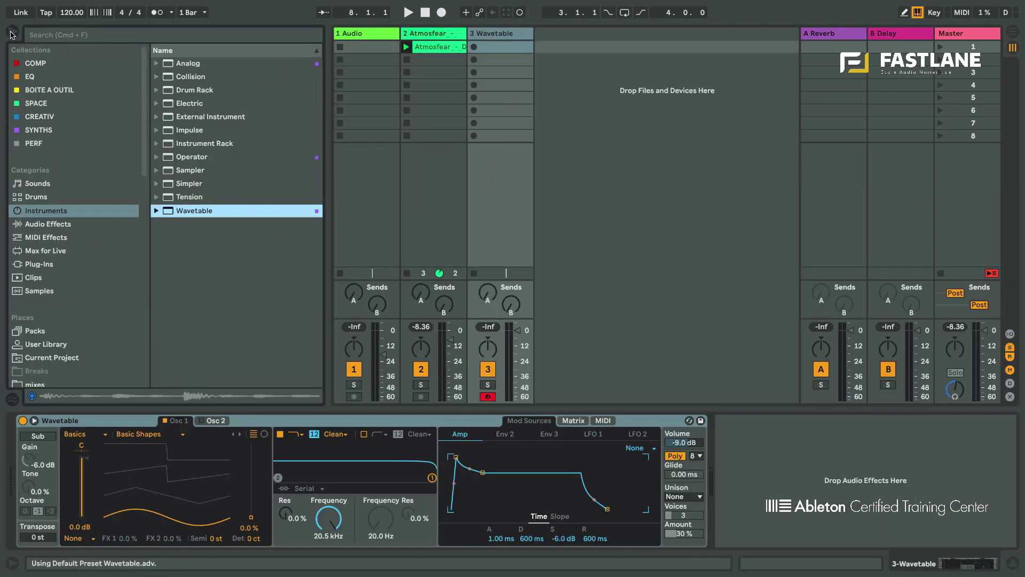
{"action": "left_click", "coordinate": [12, 32]}
Load the Atmosfear drum break as oscillator 1's wavetable.
{"action": "left_click_drag", "start_coordinate": [183, 34], "coordinate": [175, 404]}
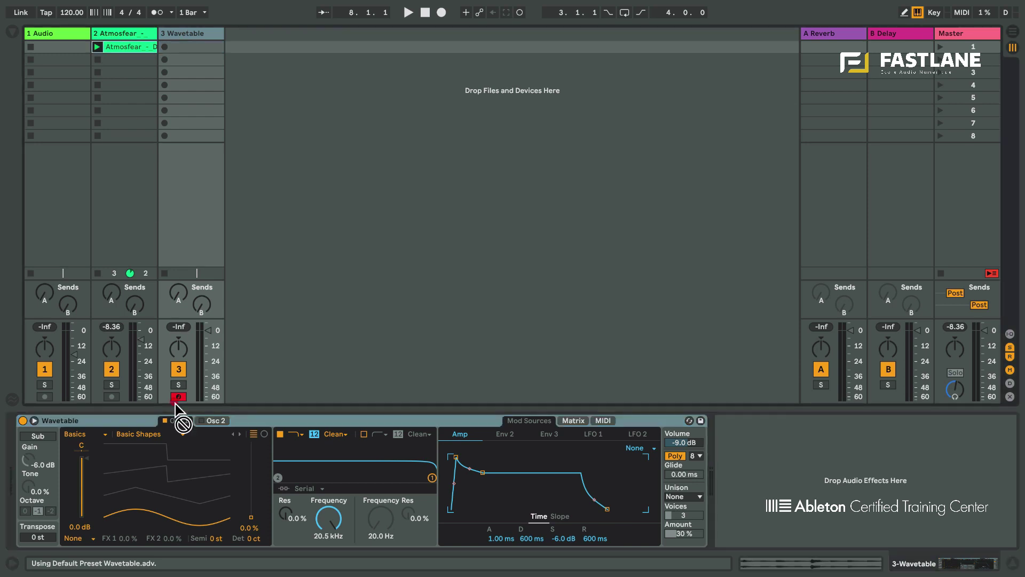
{"action": "left_click_drag", "start_coordinate": [172, 514], "coordinate": [170, 512]}
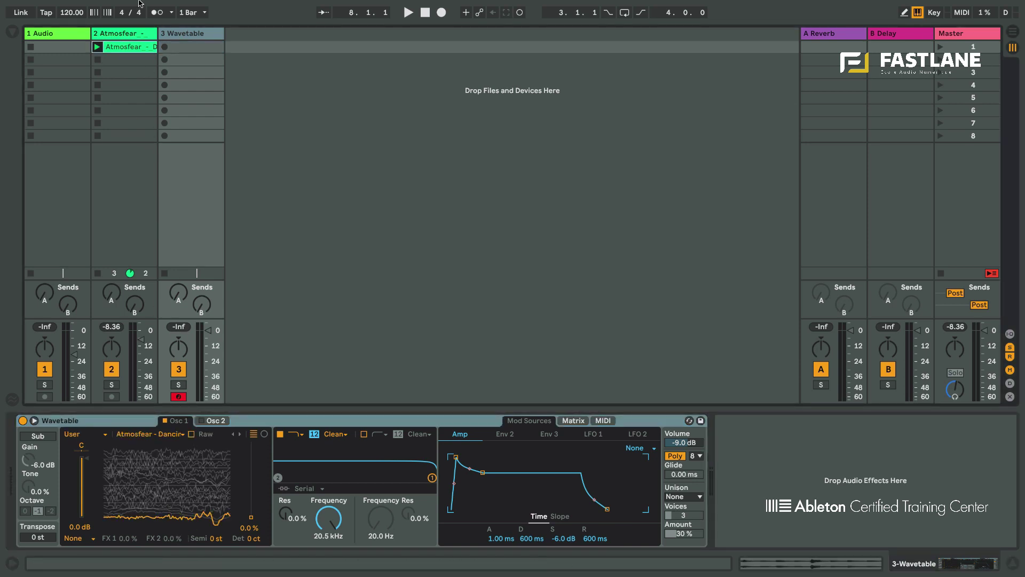
Create a MIDI clip on track 3 with a C2 note stretched across it.
{"action": "double_click", "coordinate": [191, 48]}
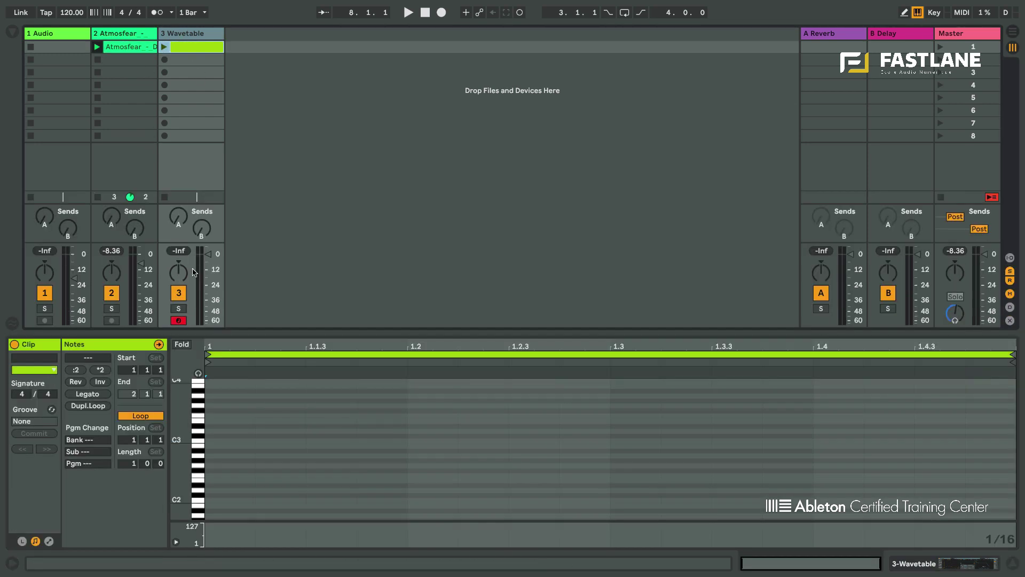
{"action": "double_click", "coordinate": [214, 502]}
{"action": "left_click", "coordinate": [88, 395]}
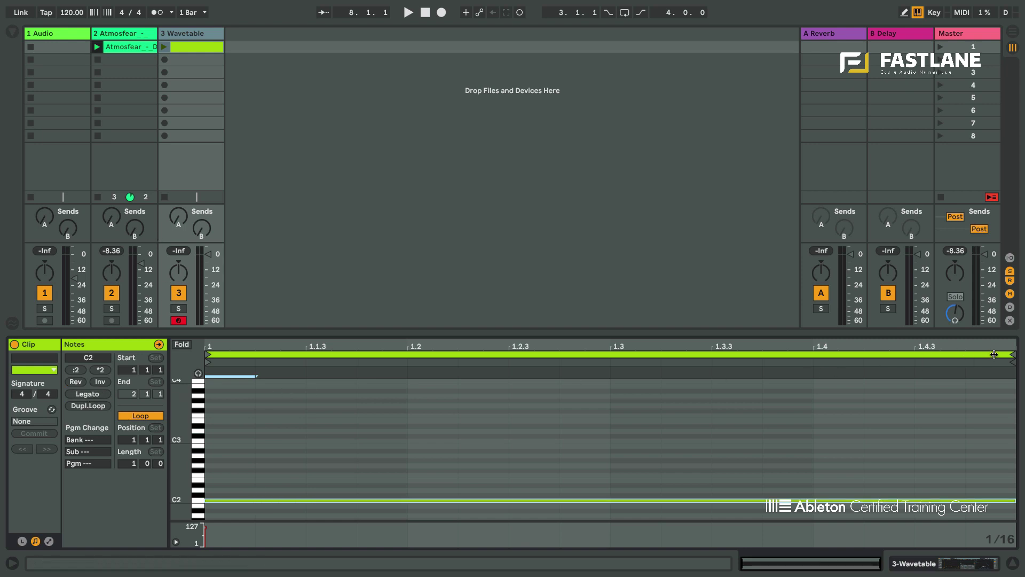
Shorten the clip loop and the C2 note to half a bar, ending at 1.3.
{"action": "left_click_drag", "start_coordinate": [1015, 358], "coordinate": [629, 392]}
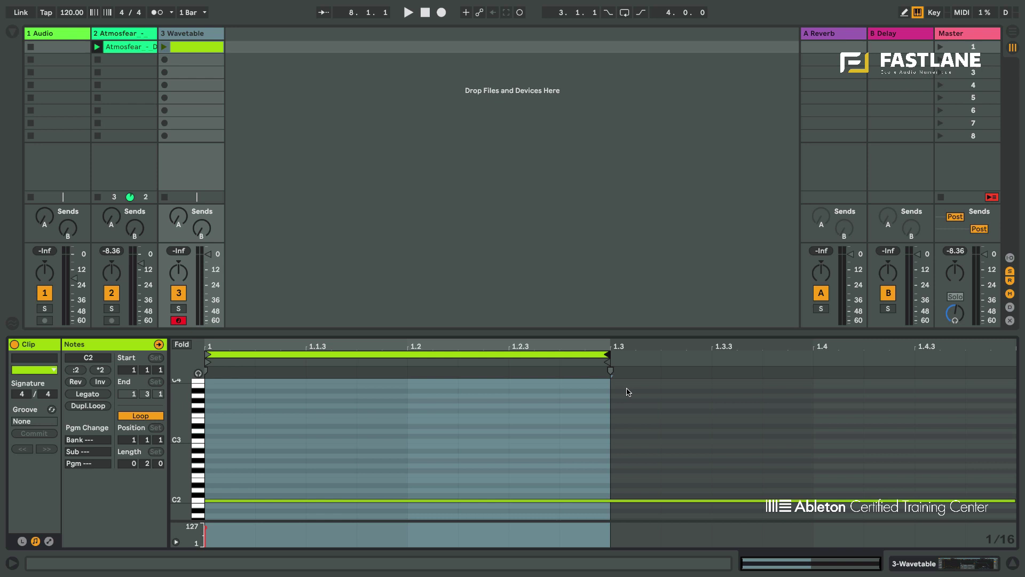
{"action": "left_click_drag", "start_coordinate": [1017, 505], "coordinate": [613, 506]}
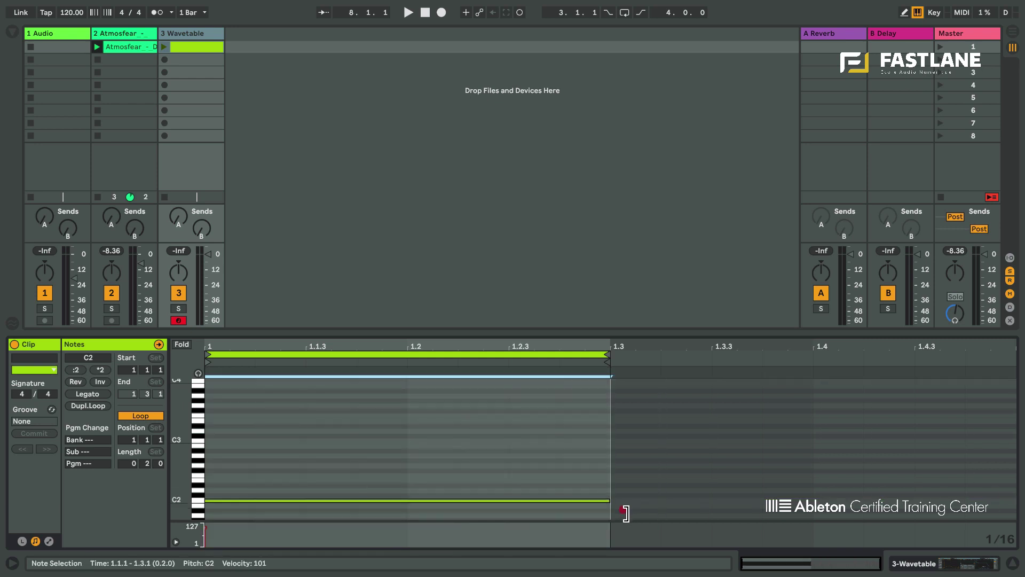
{"action": "left_click", "coordinate": [176, 35]}
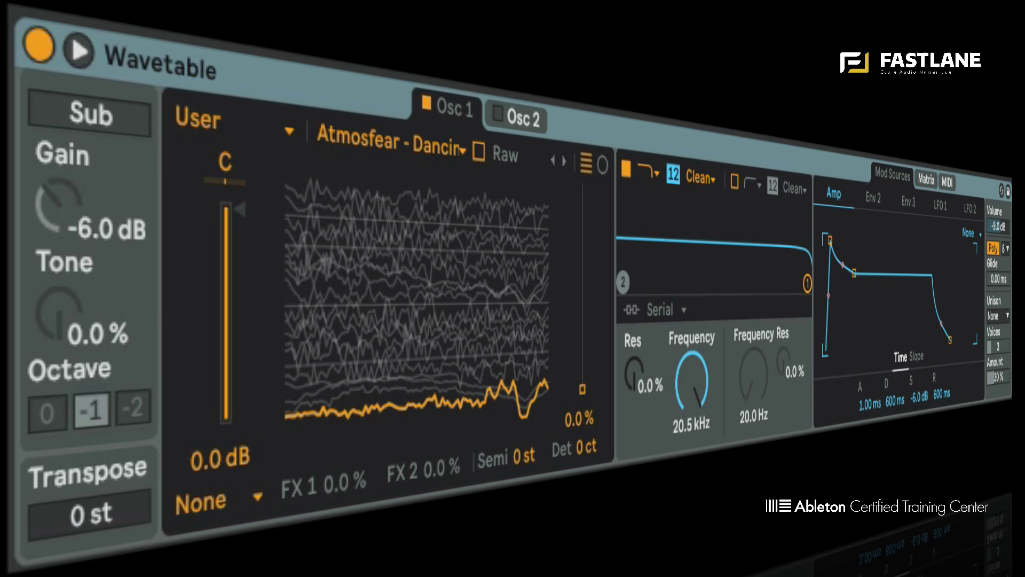
{"action": "mouse_move", "coordinate": [584, 409]}
{"action": "left_mouse_down"}
{"action": "mouse_move", "coordinate": [582, 245]}
{"action": "mouse_move", "coordinate": [584, 392]}
{"action": "left_mouse_up"}
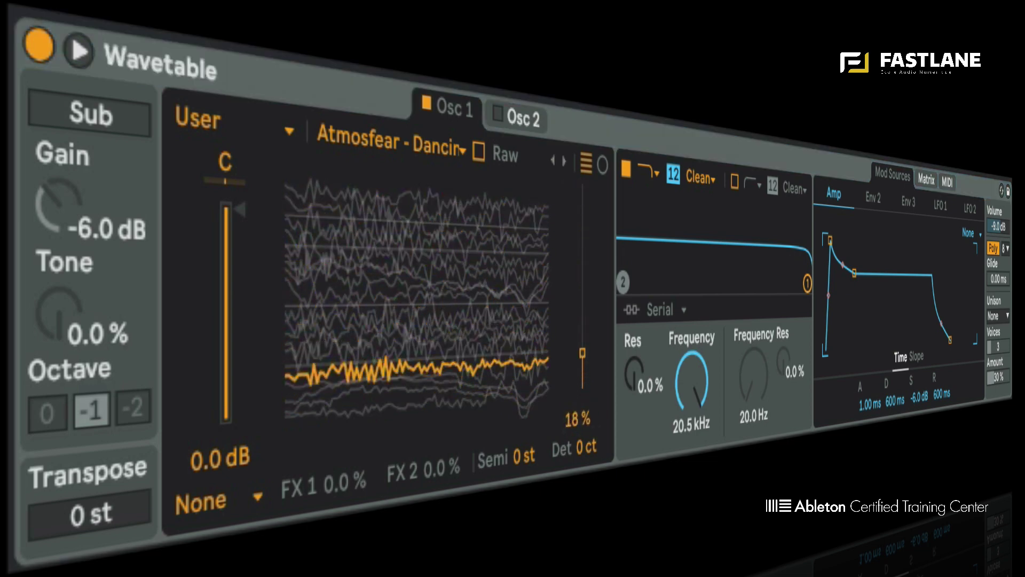
Tempo-sync LFO 1 at rate 1/2 with its amount halved to 50%.
{"action": "left_click", "coordinate": [939, 206]}
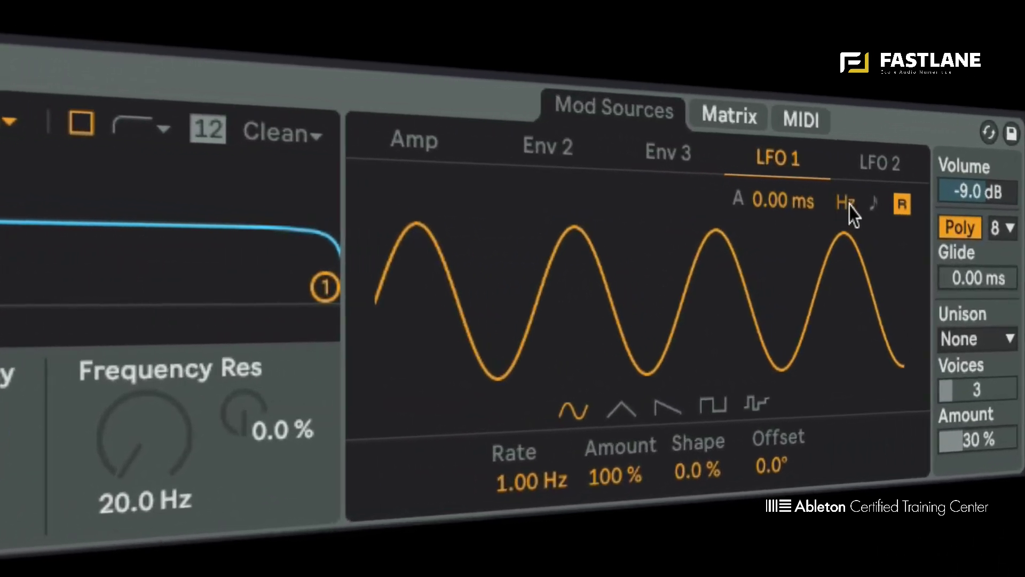
{"action": "left_click", "coordinate": [857, 195]}
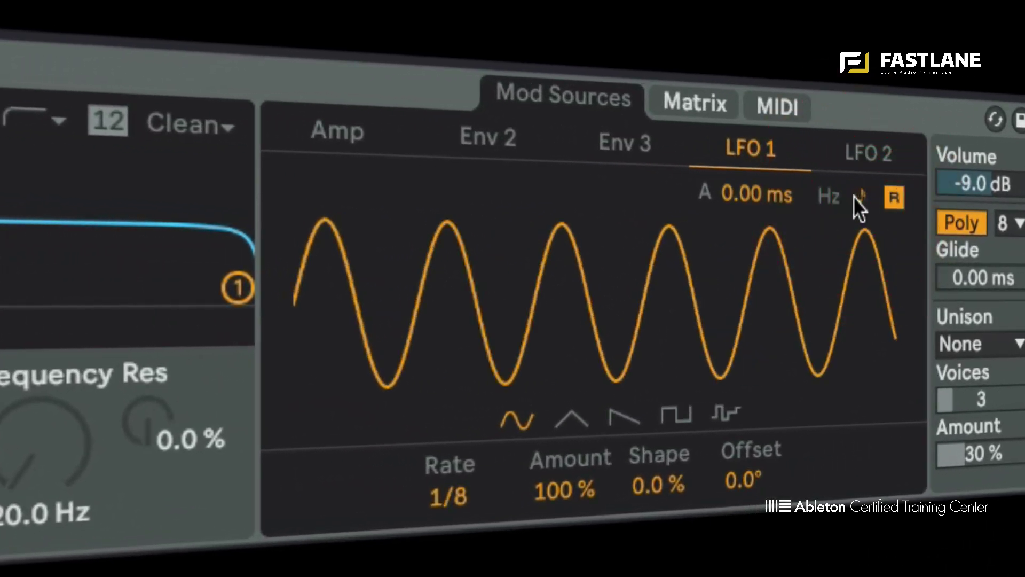
{"action": "left_click_drag", "start_coordinate": [449, 495], "coordinate": [448, 474]}
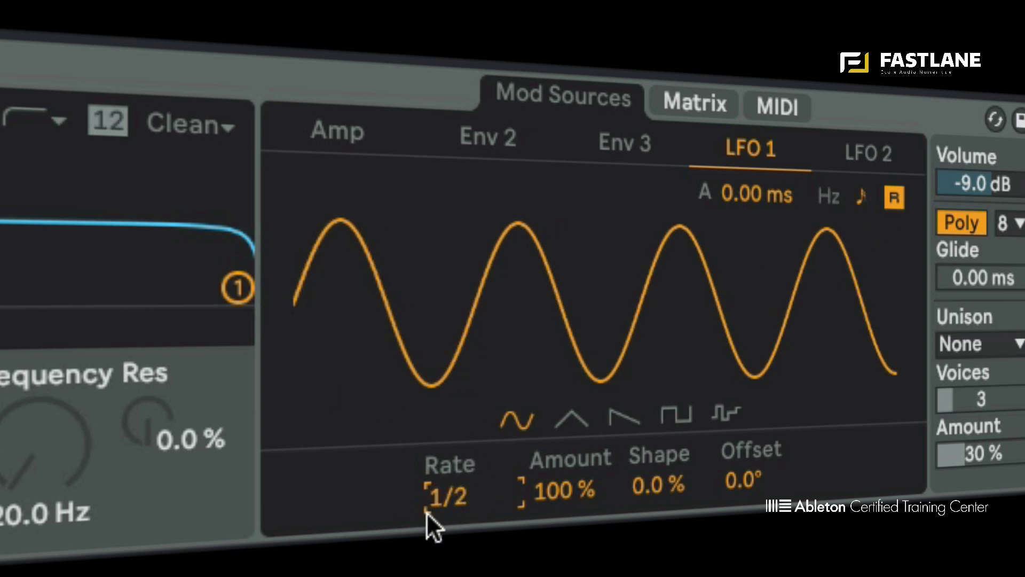
{"action": "left_click", "coordinate": [561, 493]}
{"action": "left_click_drag", "start_coordinate": [563, 493], "coordinate": [563, 533]}
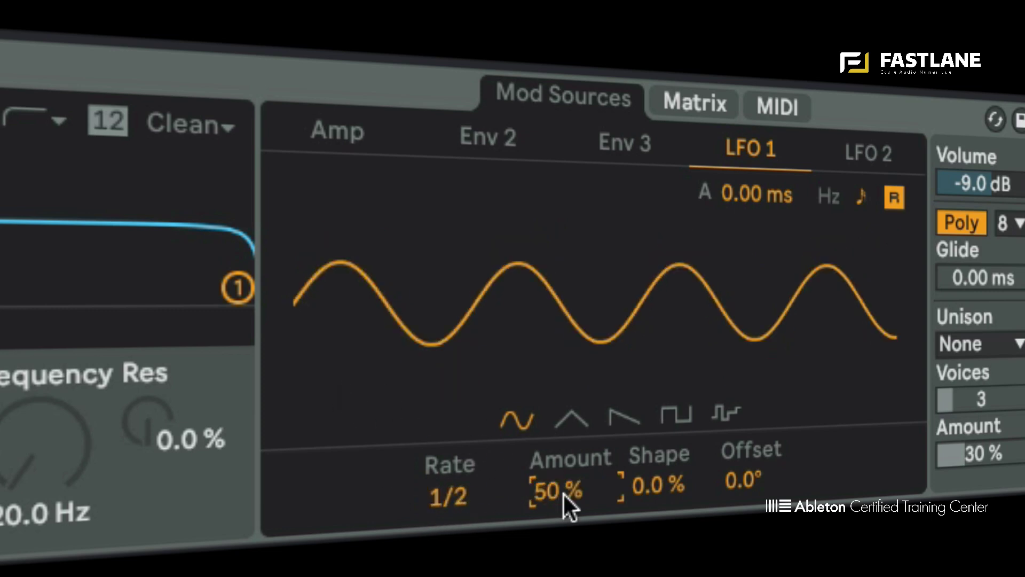
Shape LFO 1 into a triangle skewed to a full ramp with 180° phase offset.
{"action": "left_click", "coordinate": [565, 424]}
{"action": "left_click_drag", "start_coordinate": [656, 489], "coordinate": [655, 477]}
{"action": "left_click", "coordinate": [733, 476]}
{"action": "type", "text": "180"}
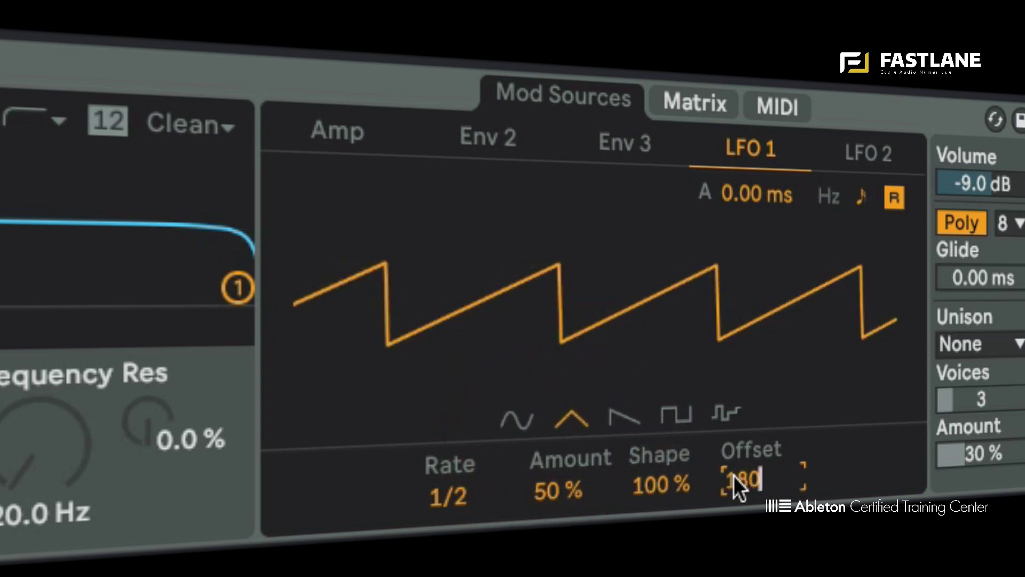
{"action": "key", "text": "Return"}
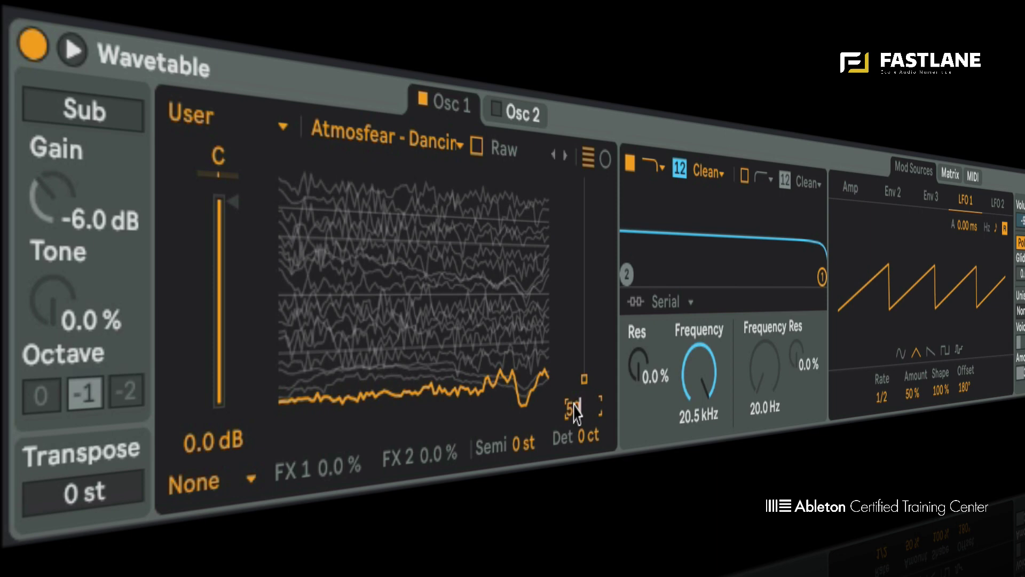
{"action": "type", "text": "0"}
Set oscillator 1 position to 50%, modulate it from LFO 1 in the matrix, and pitch it to -24 semitones.
{"action": "key", "text": "Return"}
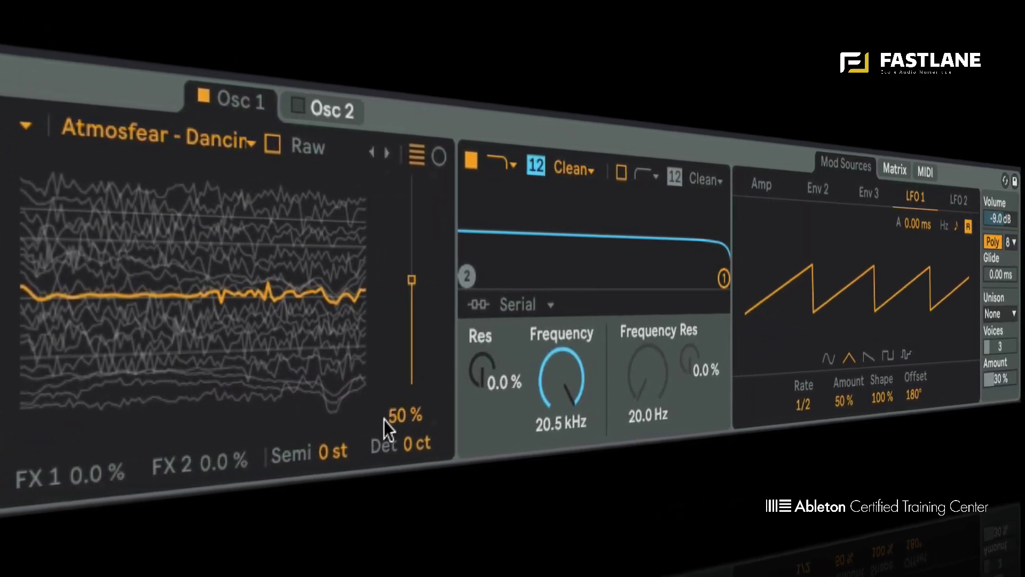
{"action": "left_click", "coordinate": [765, 161]}
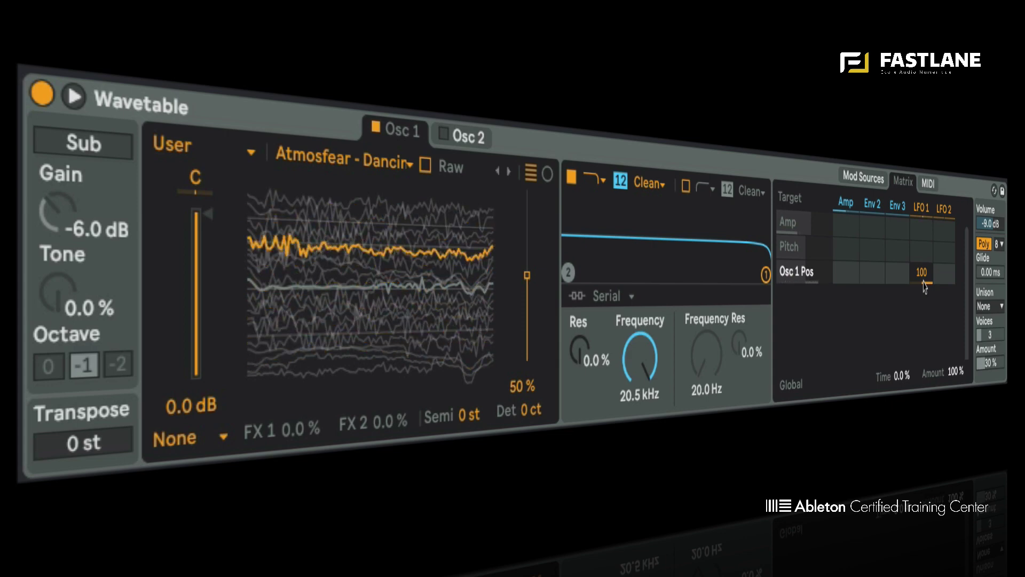
{"action": "left_click_drag", "start_coordinate": [473, 413], "coordinate": [473, 465]}
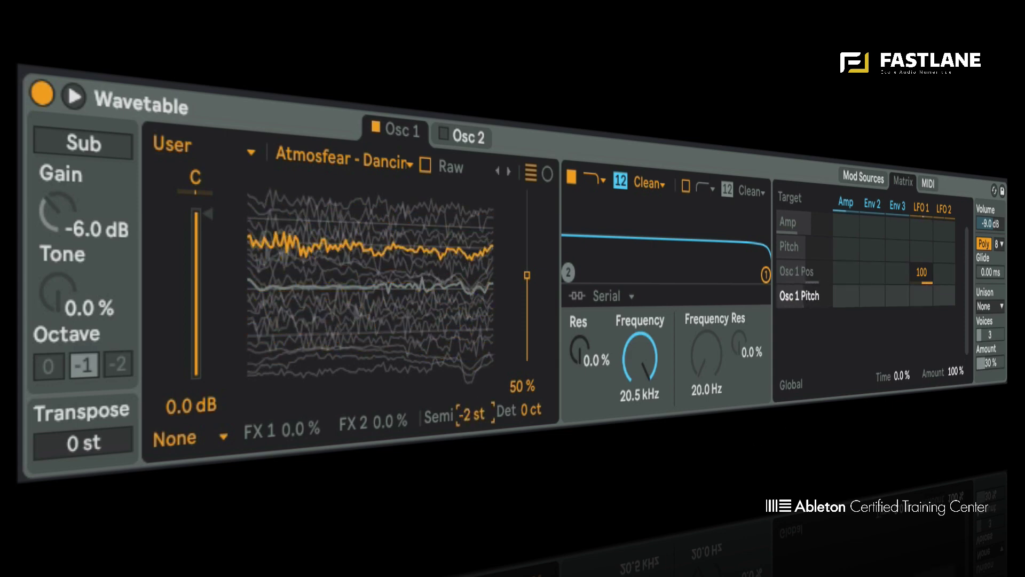
{"action": "left_click_drag", "start_coordinate": [473, 414], "coordinate": [473, 465]}
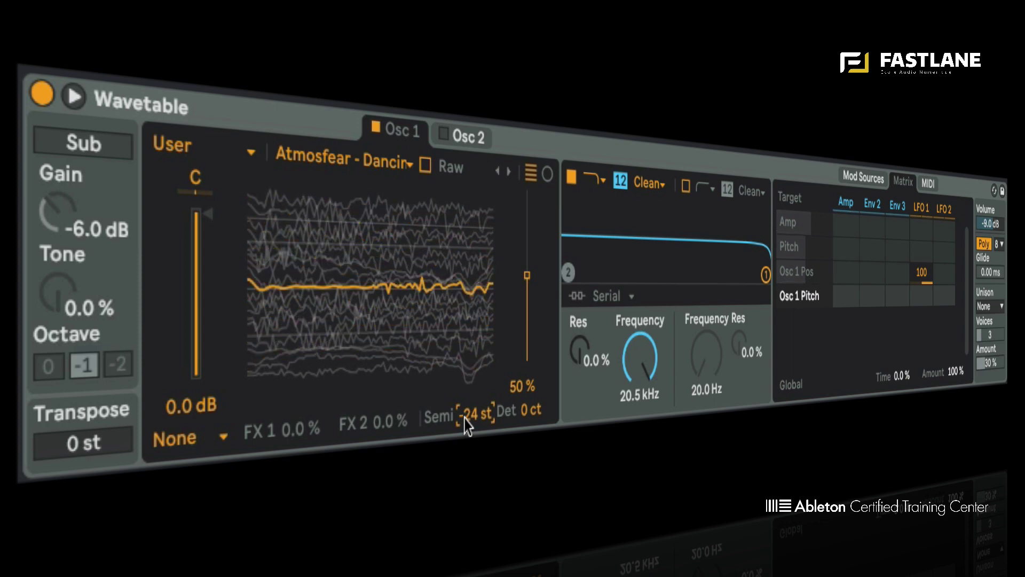
Try raw wavetable playback, raise volume to -3.8 dB, and bring oscillator 1 up to -12 semitones.
{"action": "left_click", "coordinate": [426, 166]}
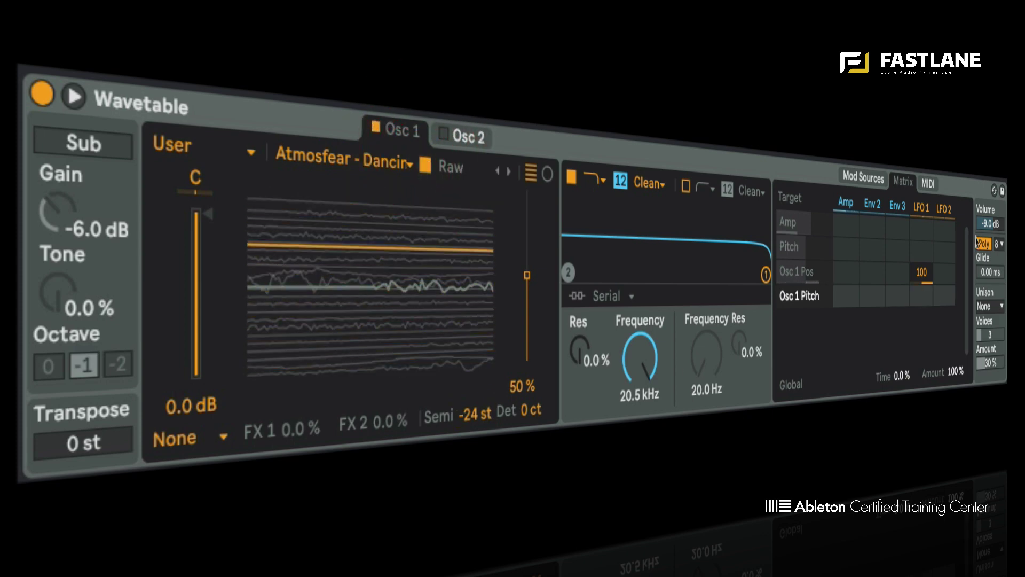
{"action": "left_click_drag", "start_coordinate": [986, 227], "coordinate": [977, 250]}
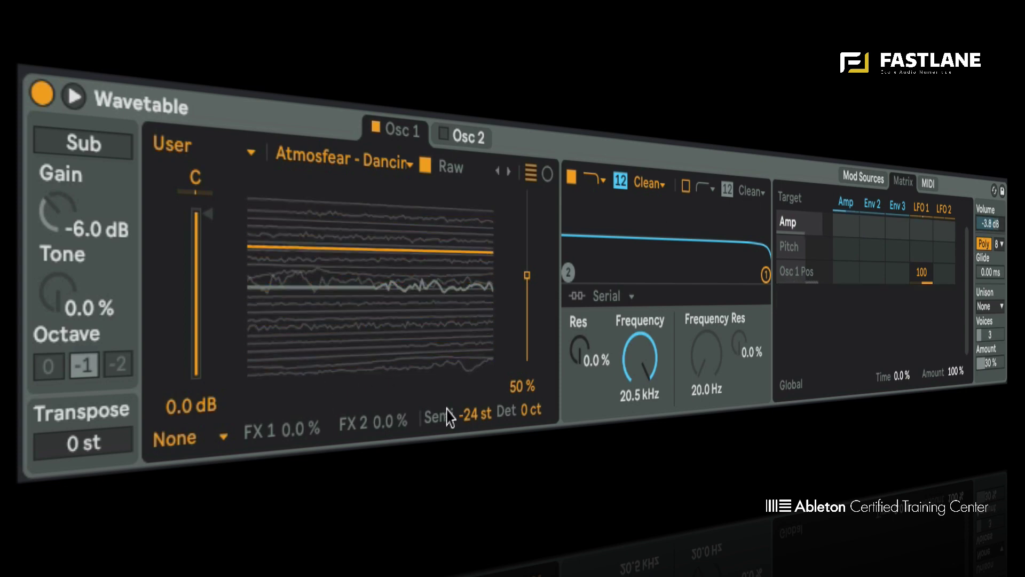
{"action": "left_click_drag", "start_coordinate": [474, 414], "coordinate": [469, 404]}
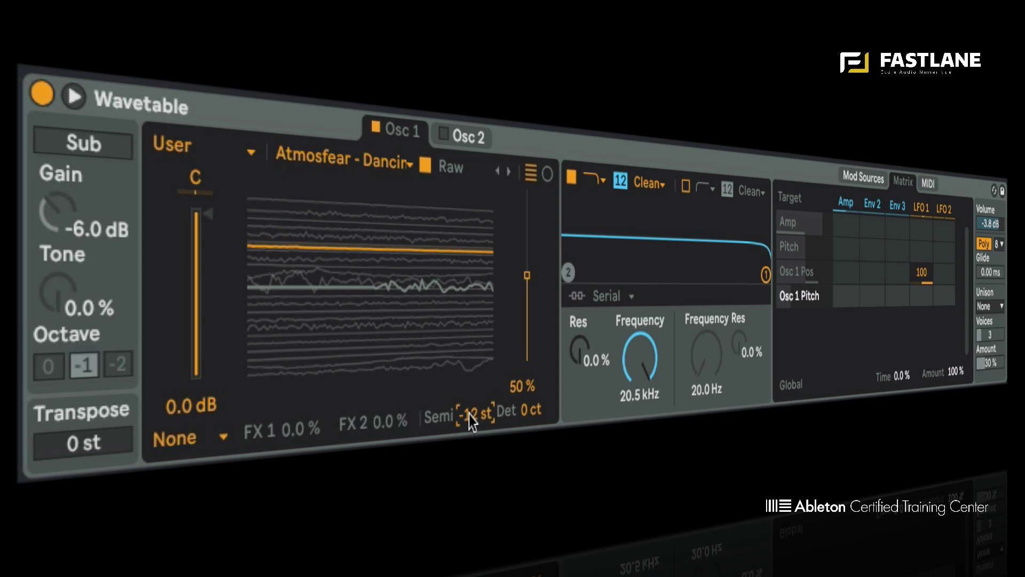
{"action": "left_click", "coordinate": [425, 167]}
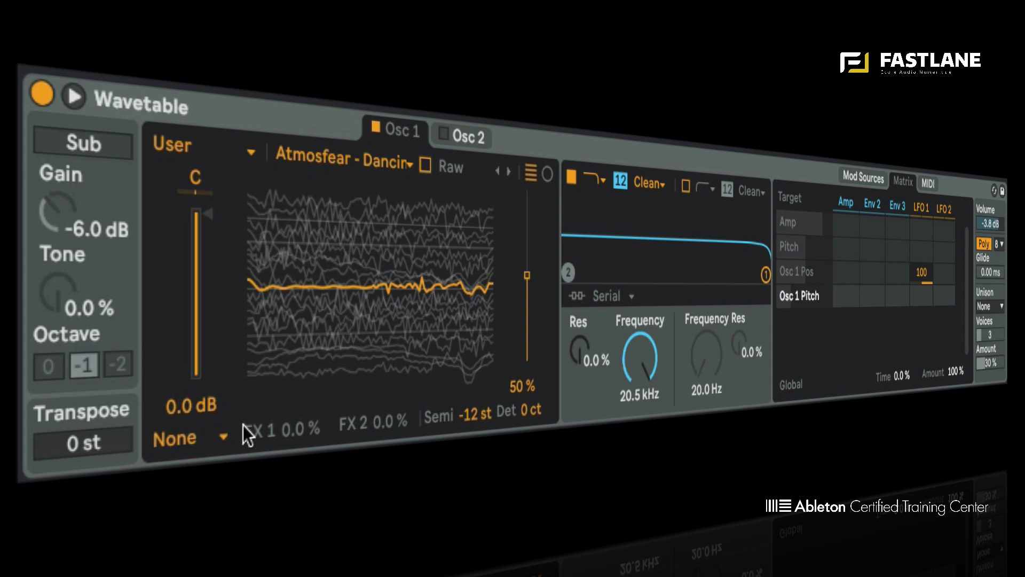
Try the Fm oscillator effect, raising tune and amount then resetting both to zero.
{"action": "left_click", "coordinate": [168, 429]}
{"action": "left_click", "coordinate": [192, 353]}
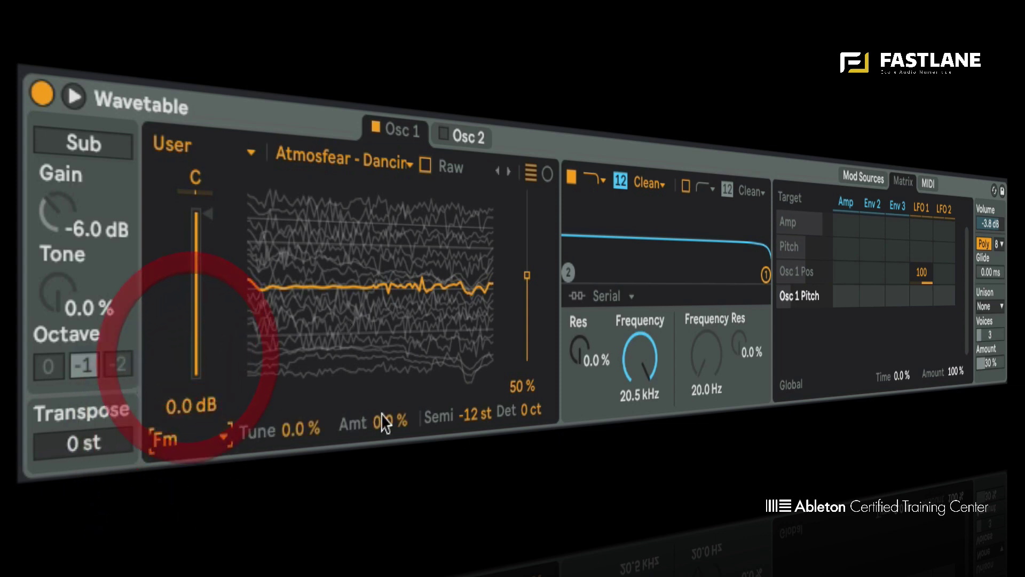
{"action": "left_click_drag", "start_coordinate": [383, 423], "coordinate": [383, 384]}
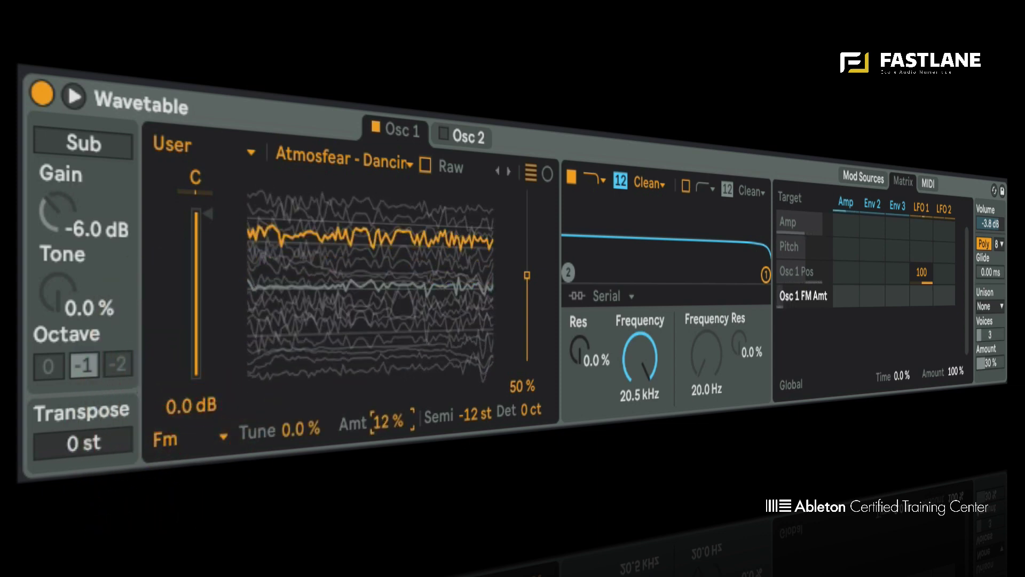
{"action": "left_click_drag", "start_coordinate": [298, 428], "coordinate": [298, 385]}
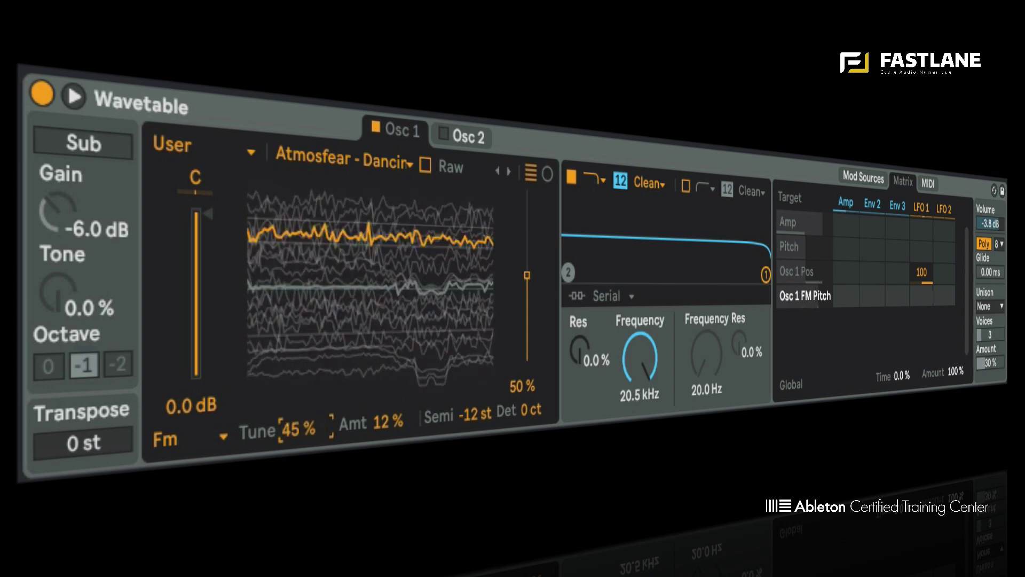
{"action": "key", "text": "Delete"}
{"action": "left_click", "coordinate": [384, 421]}
{"action": "key", "text": "Delete"}
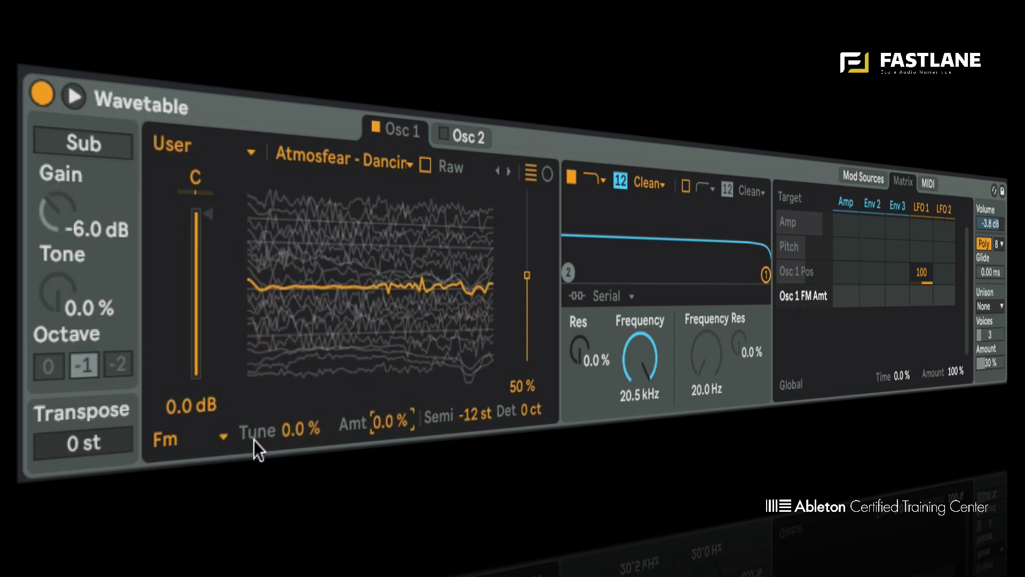
Try the Classic effect, sweeping Sync and pulse width then resetting pulse width.
{"action": "left_click", "coordinate": [157, 443]}
{"action": "left_click", "coordinate": [170, 382]}
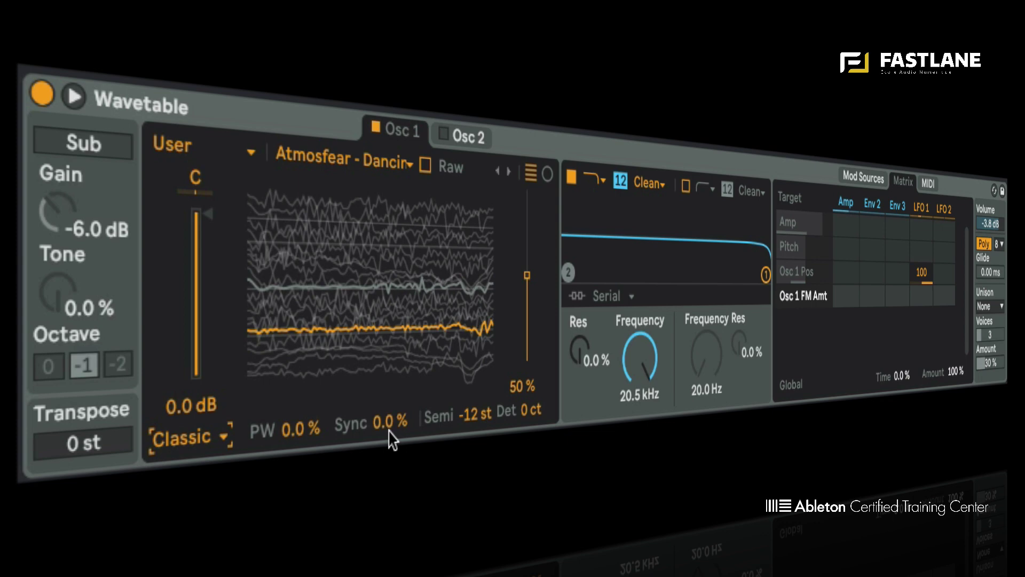
{"action": "left_click_drag", "start_coordinate": [390, 422], "coordinate": [389, 377]}
{"action": "left_click_drag", "start_coordinate": [298, 429], "coordinate": [298, 361]}
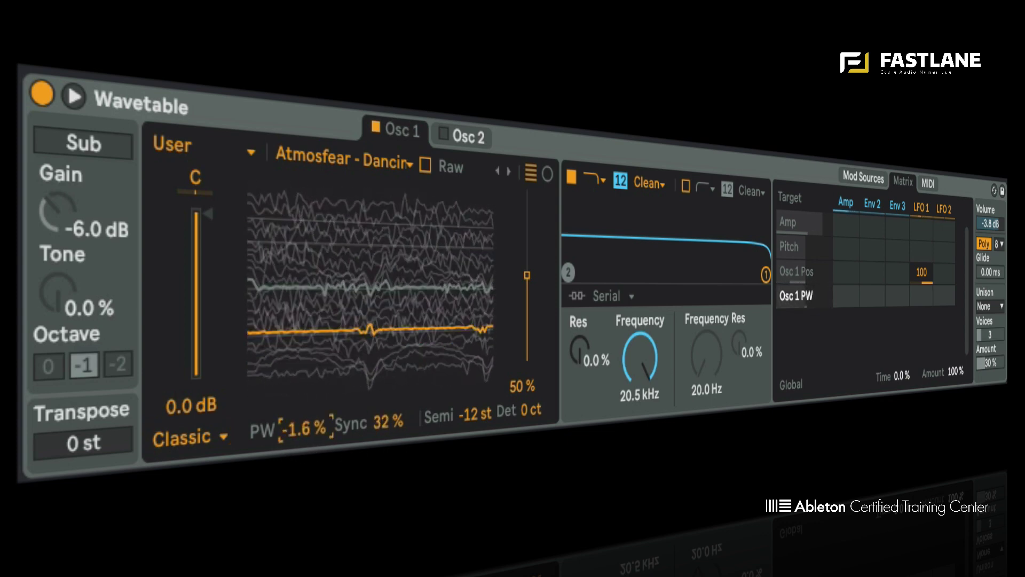
{"action": "left_click_drag", "start_coordinate": [299, 428], "coordinate": [299, 481]}
{"action": "key", "text": "Delete"}
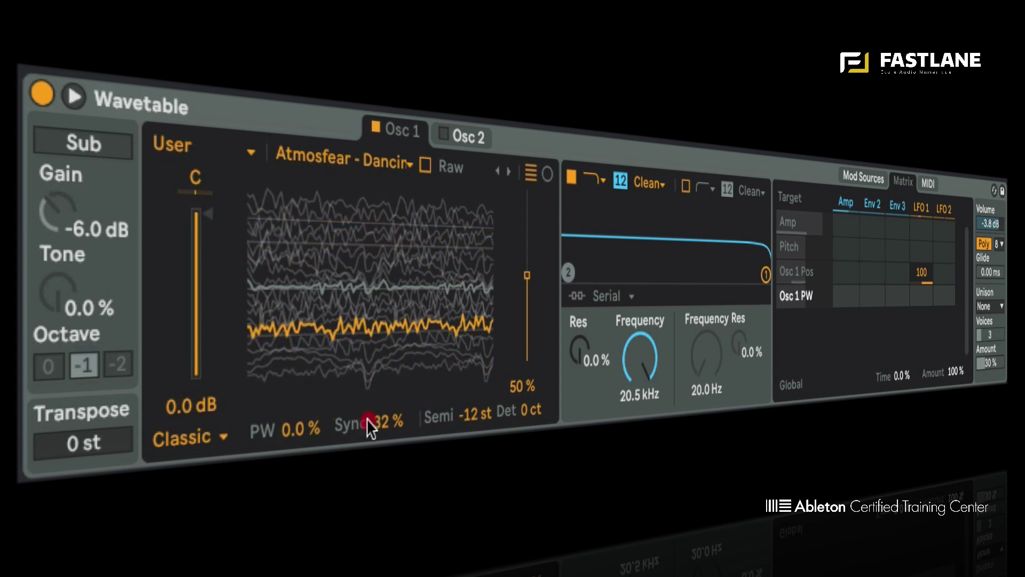
Set oscillator 1 to the Modern effect with Fold raised to 48% and Warp to 64%.
{"action": "left_click", "coordinate": [203, 439]}
{"action": "left_click", "coordinate": [172, 406]}
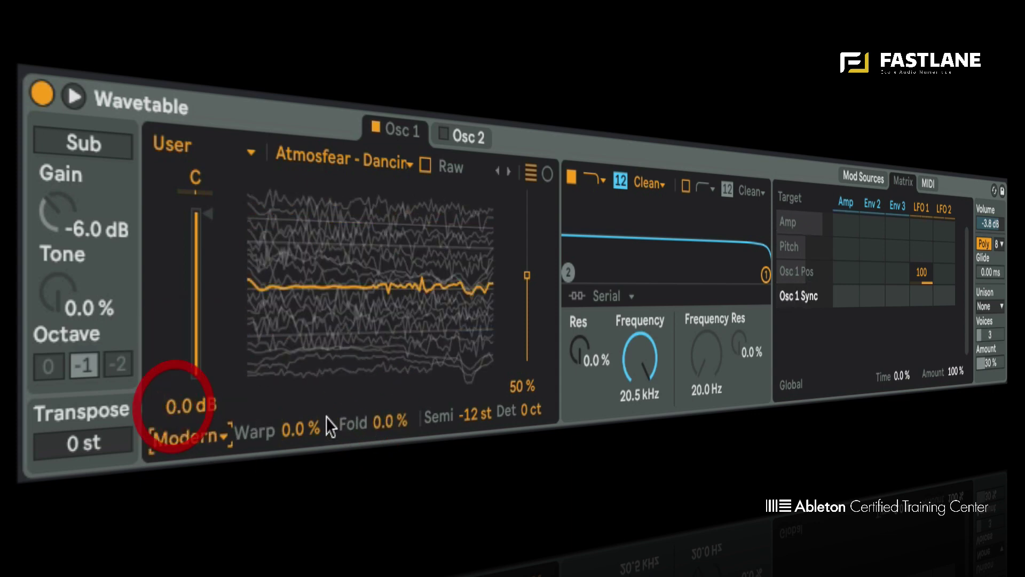
{"action": "left_click_drag", "start_coordinate": [390, 422], "coordinate": [390, 396]}
{"action": "left_click_drag", "start_coordinate": [298, 429], "coordinate": [298, 396]}
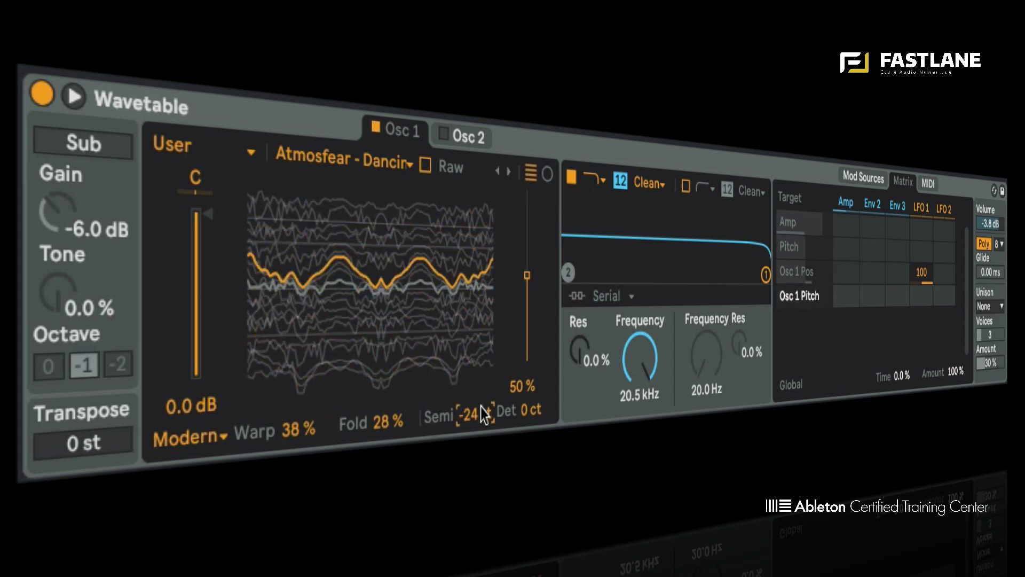
{"action": "left_click_drag", "start_coordinate": [390, 421], "coordinate": [390, 365]}
{"action": "left_click_drag", "start_coordinate": [313, 421], "coordinate": [314, 401]}
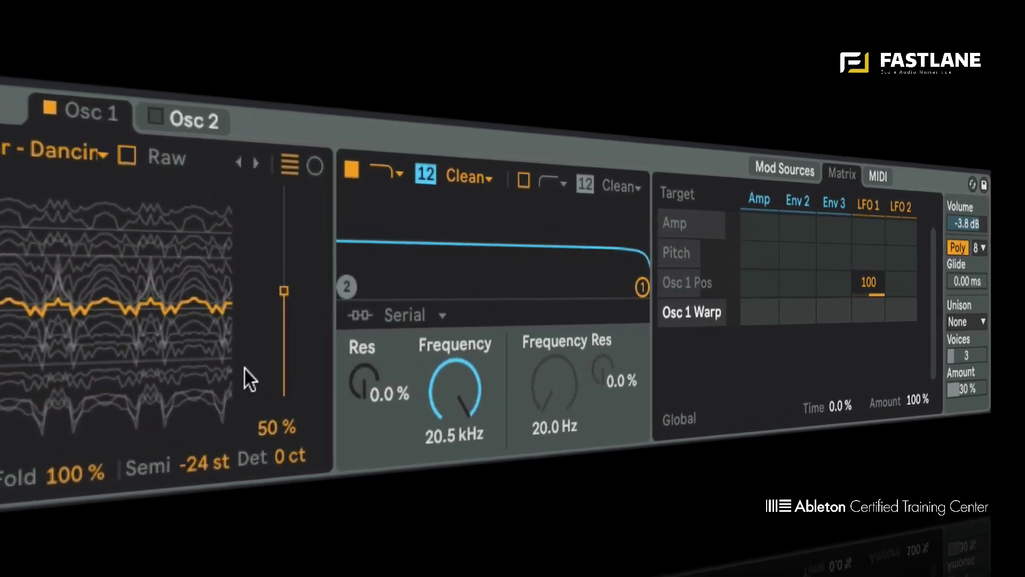
Set the unison mode to Classic, keeping 3 voices at 30% amount.
{"action": "left_click", "coordinate": [964, 331]}
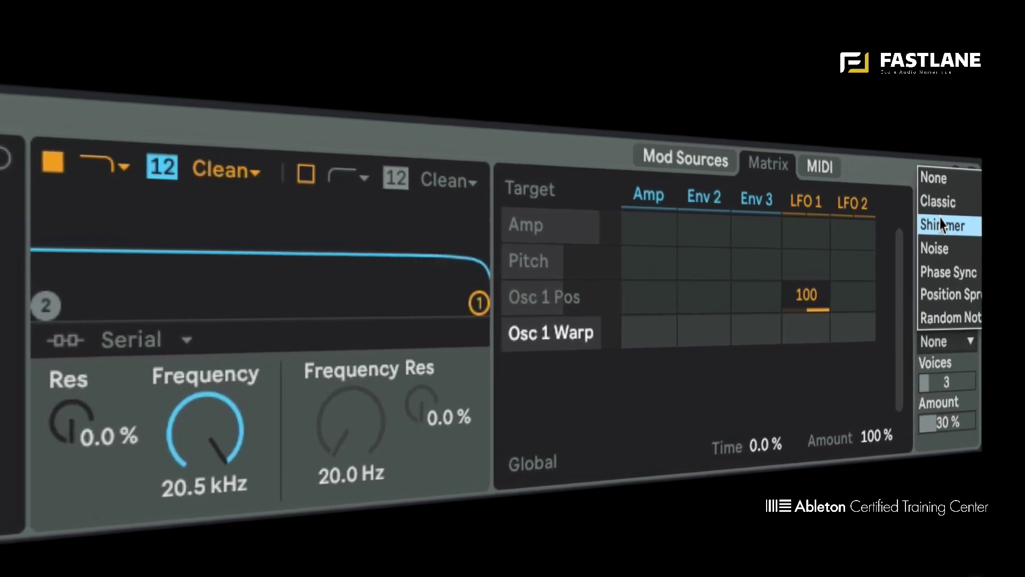
{"action": "left_click", "coordinate": [941, 189]}
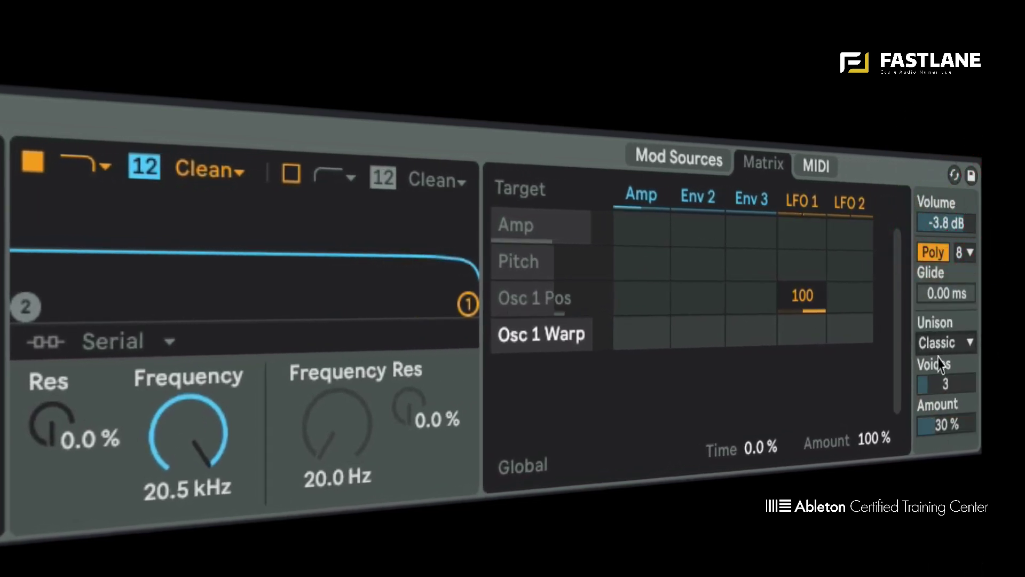